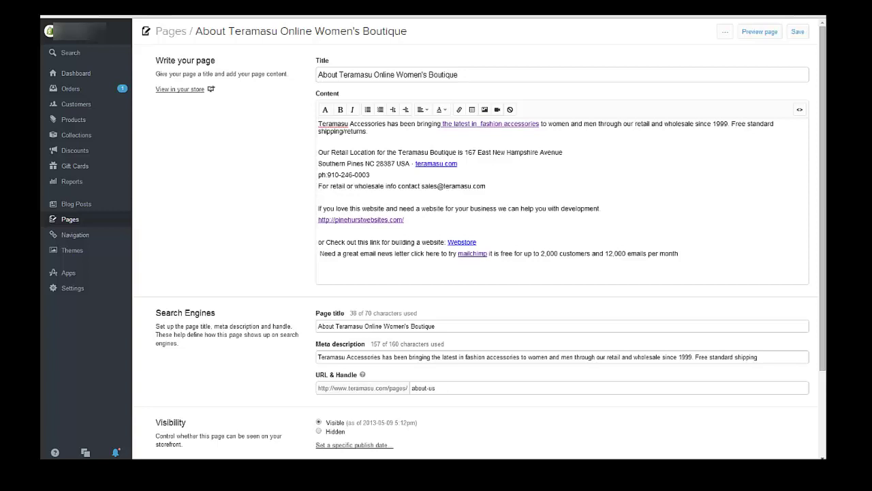
# - Open a new Chrome tab on the Google start page
pyautogui.hotkey('ctrl', 't')
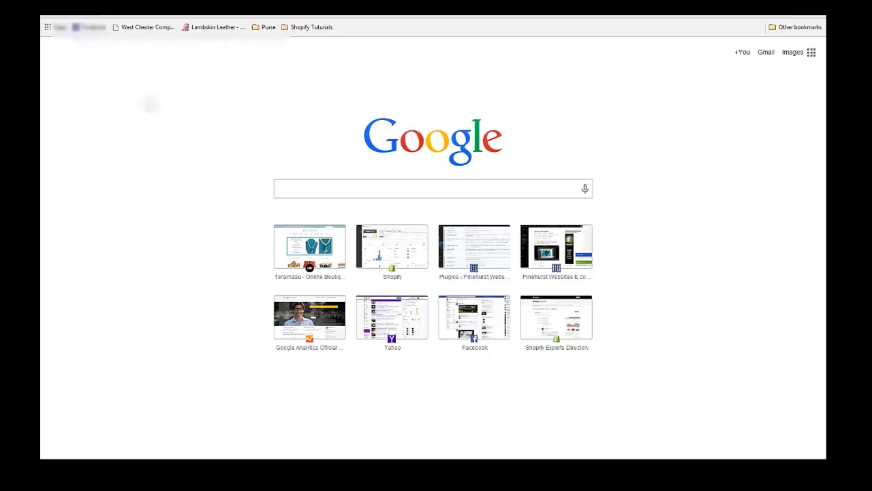
# - Search Google for 'teramasu' and show the More menu of search types
pyautogui.write('ter')
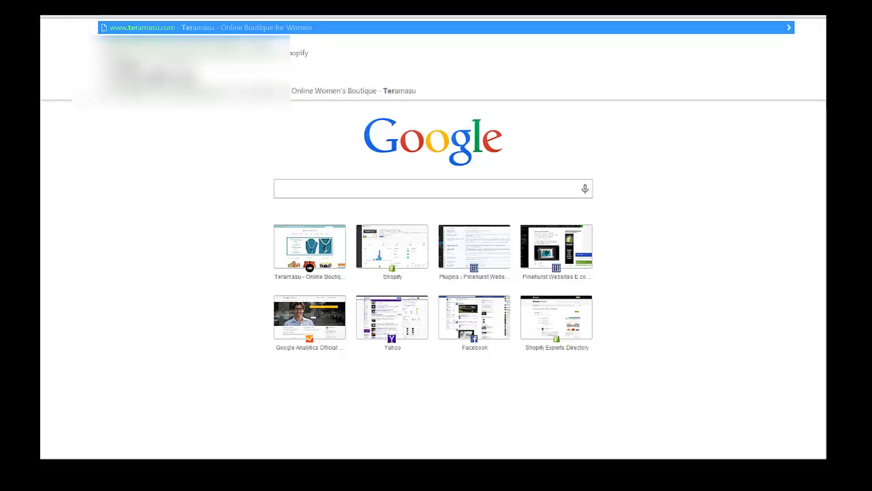
pyautogui.write('amasu.com')
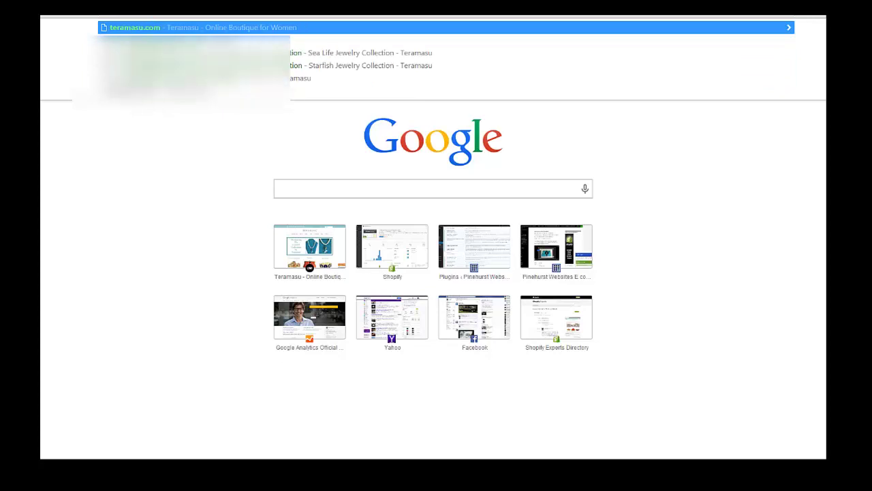
pyautogui.press('BackSpace')
pyautogui.press('BackSpace')
pyautogui.press('BackSpace')
pyautogui.press('BackSpace')
pyautogui.press('Return')
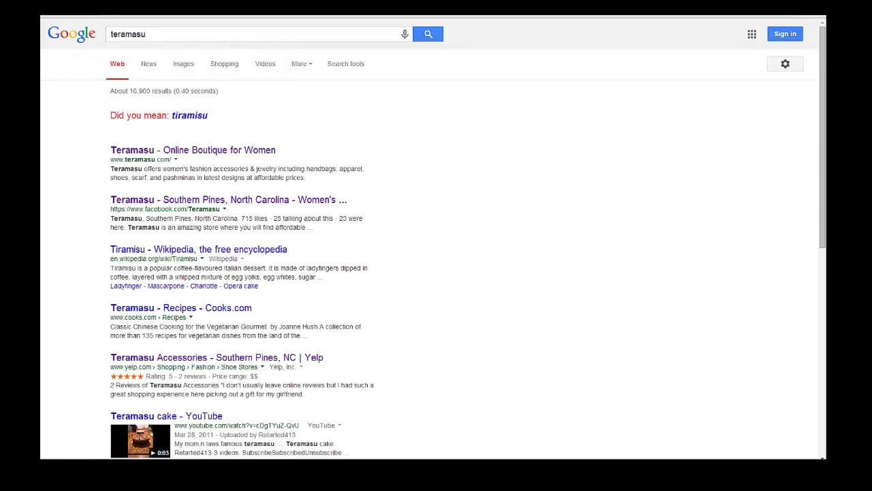
pyautogui.click(308, 67)
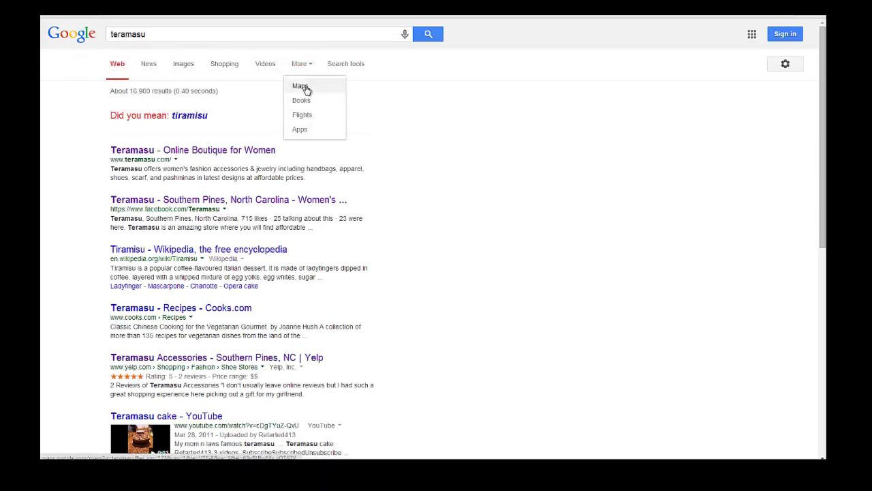
# - Find Teramasu LLC in Google Maps and zoom around its Southern Pines marker
pyautogui.click(306, 90)
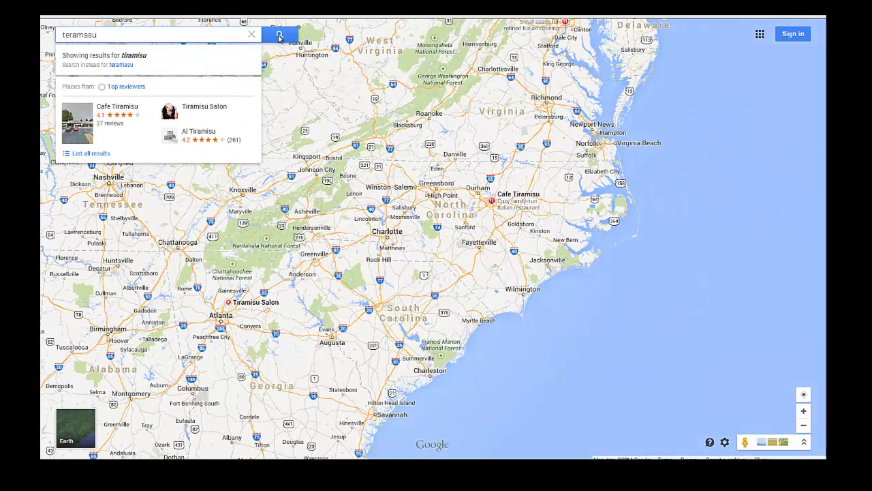
pyautogui.click(123, 66)
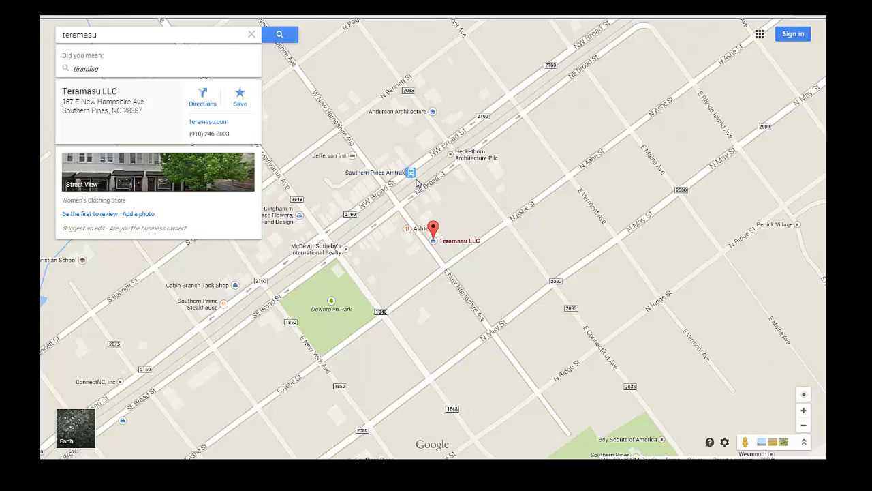
pyautogui.click(421, 220)
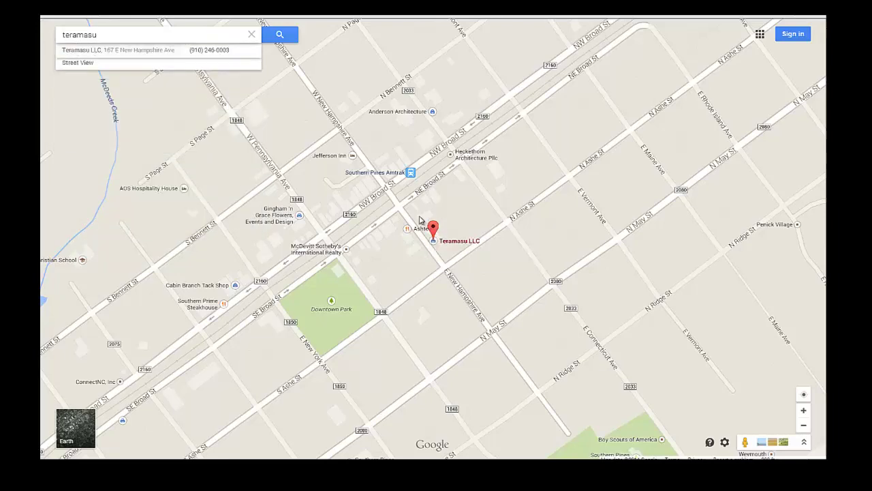
pyautogui.scroll(2, 422, 215)
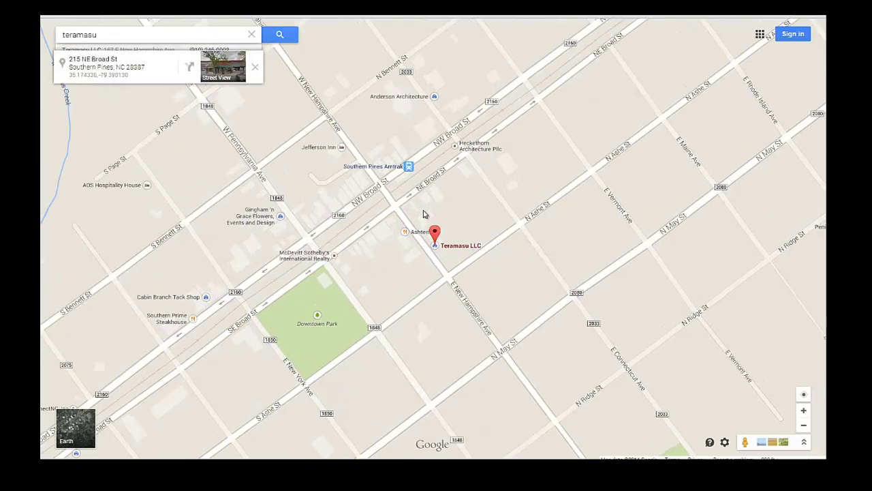
pyautogui.scroll(-1, 422, 214)
pyautogui.scroll(1, 423, 213)
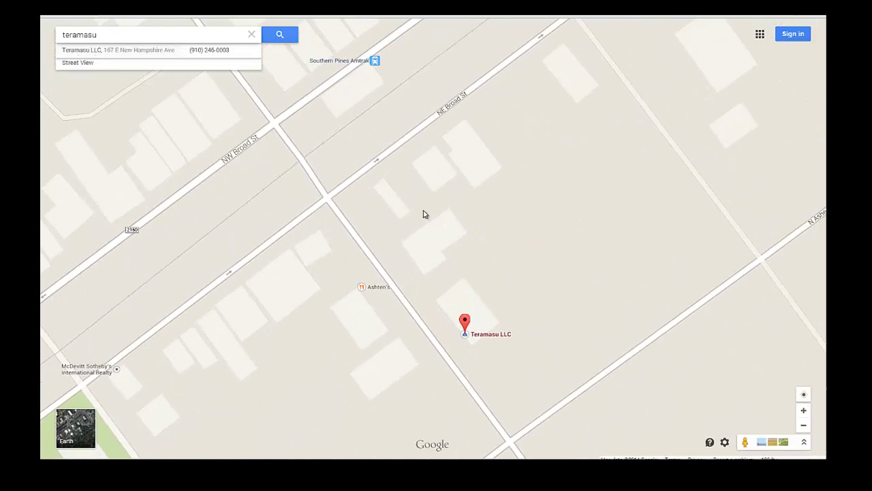
pyautogui.scroll(-1, 422, 214)
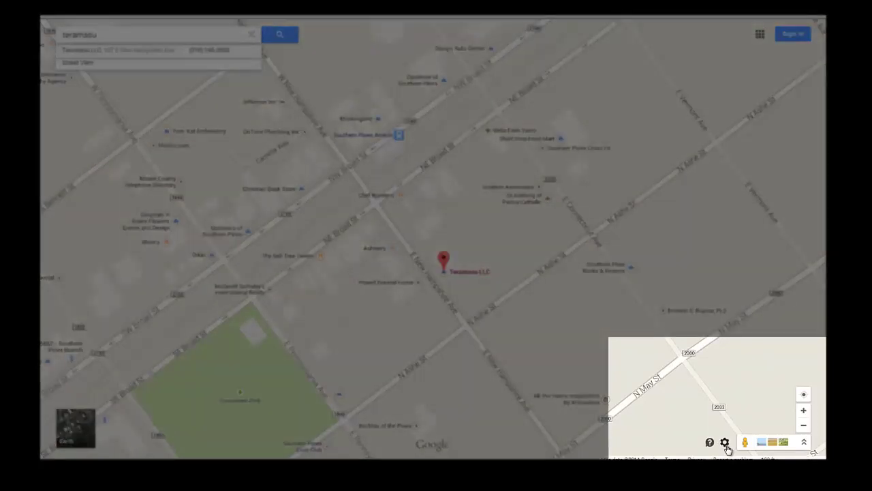
# - Get the Small-size iframe embed code for the Teramasu LLC map and select it
pyautogui.click(725, 443)
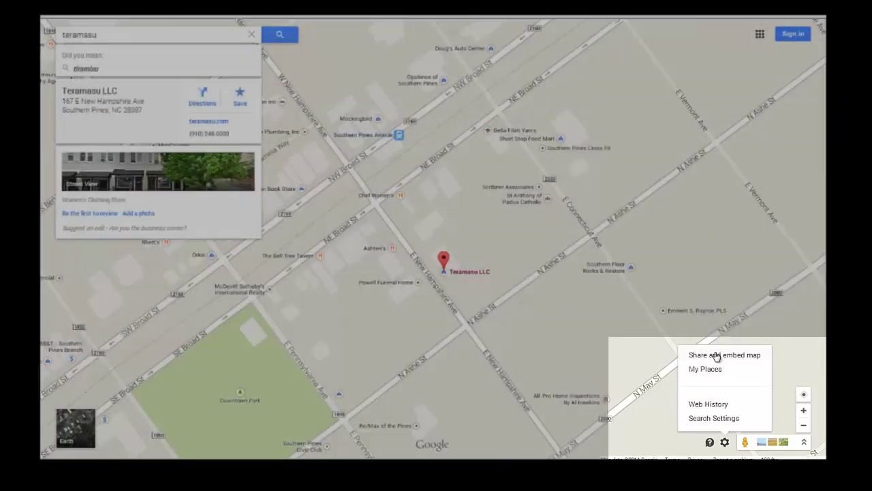
pyautogui.click(716, 355)
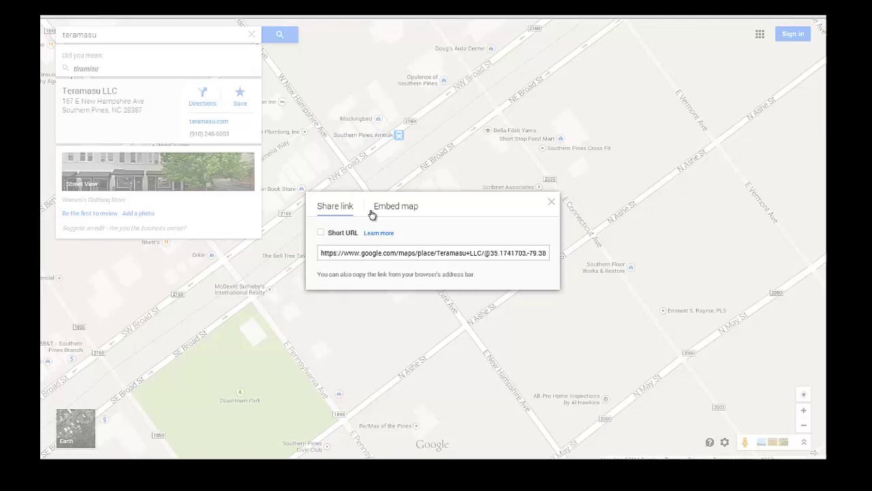
pyautogui.click(403, 209)
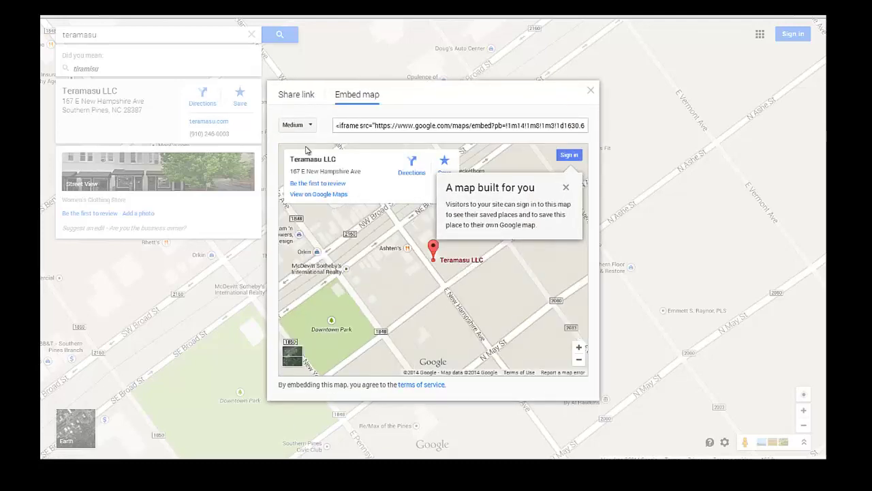
pyautogui.click(310, 129)
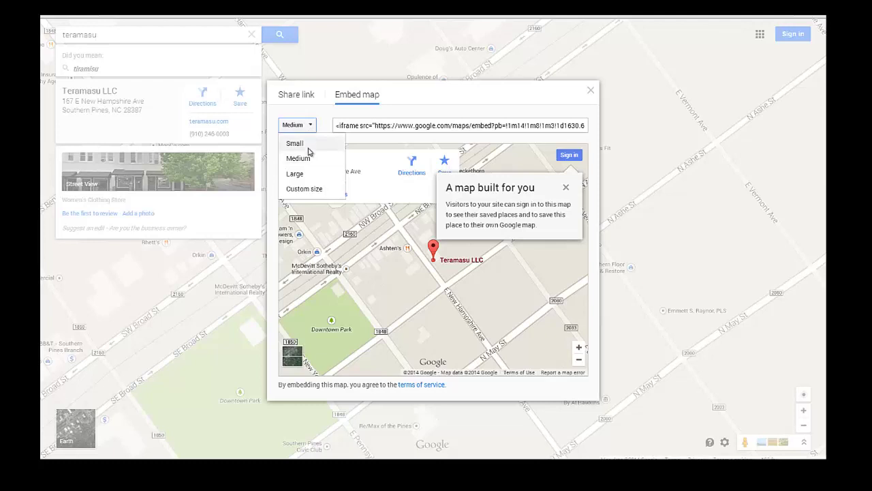
pyautogui.click(307, 146)
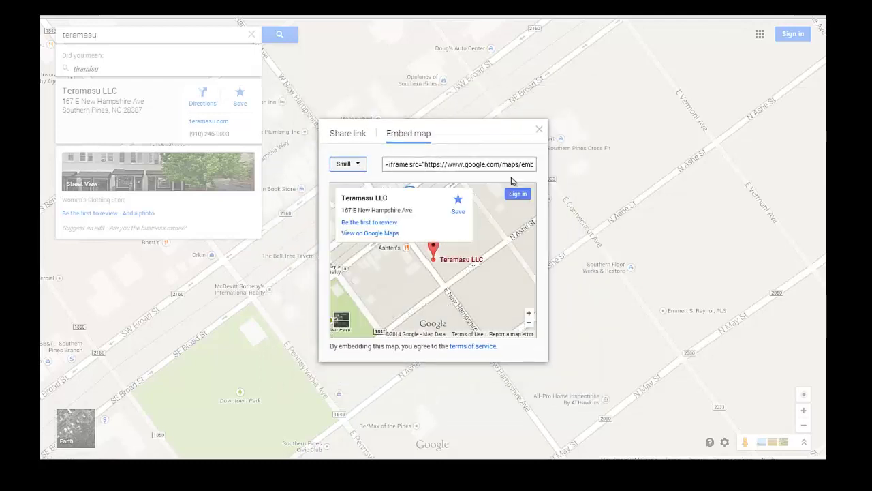
pyautogui.click(462, 164)
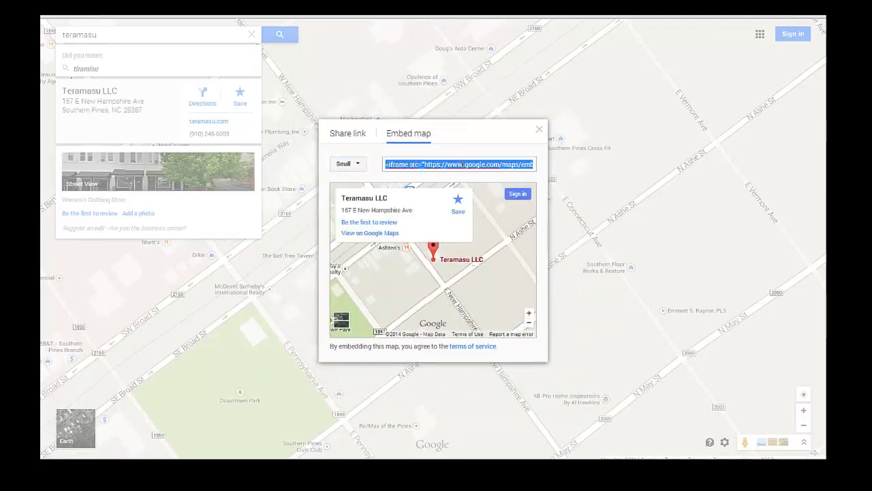
pyautogui.rightClick(462, 164)
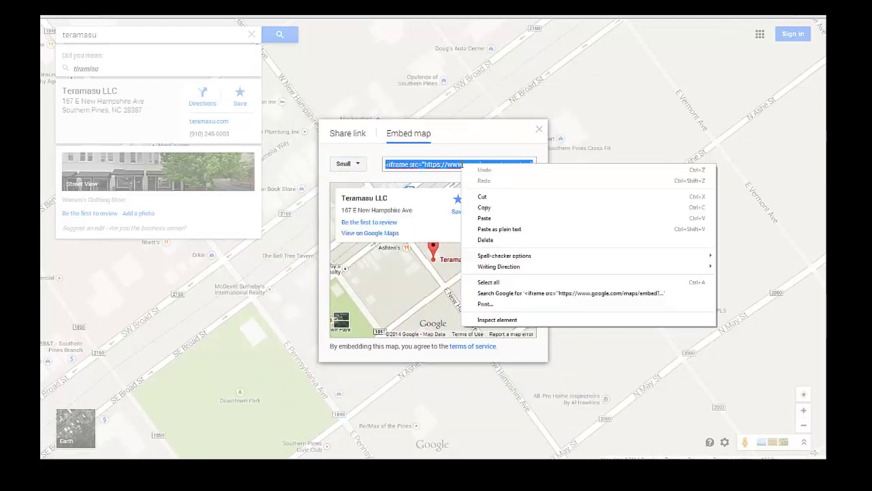
# - Copy the map embed code and open the About Teramasu Online Women's Boutique page
pyautogui.click(484, 207)
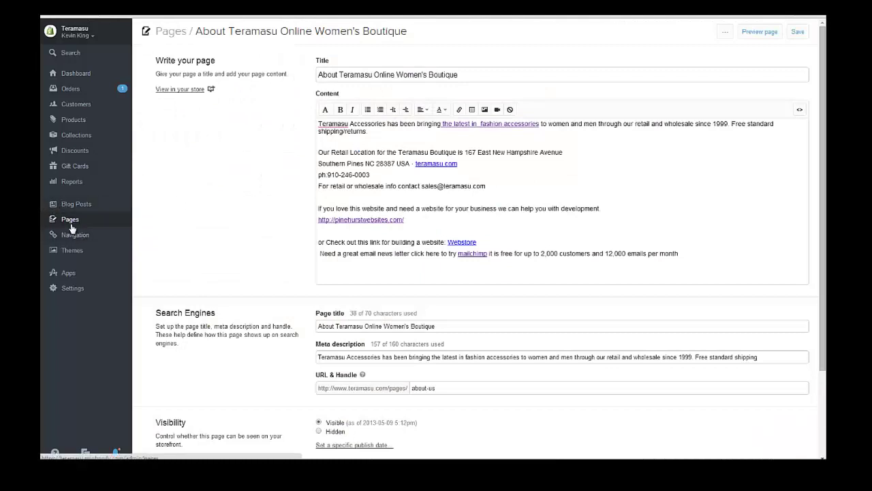
pyautogui.click(71, 225)
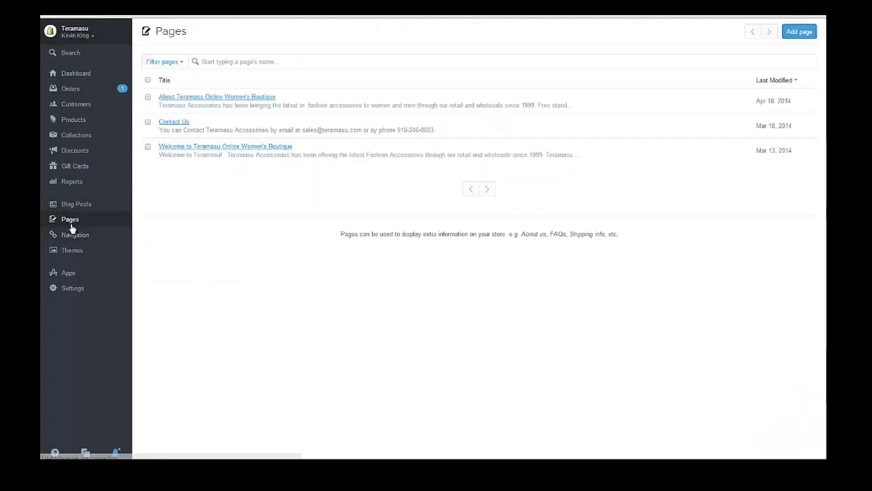
pyautogui.click(184, 100)
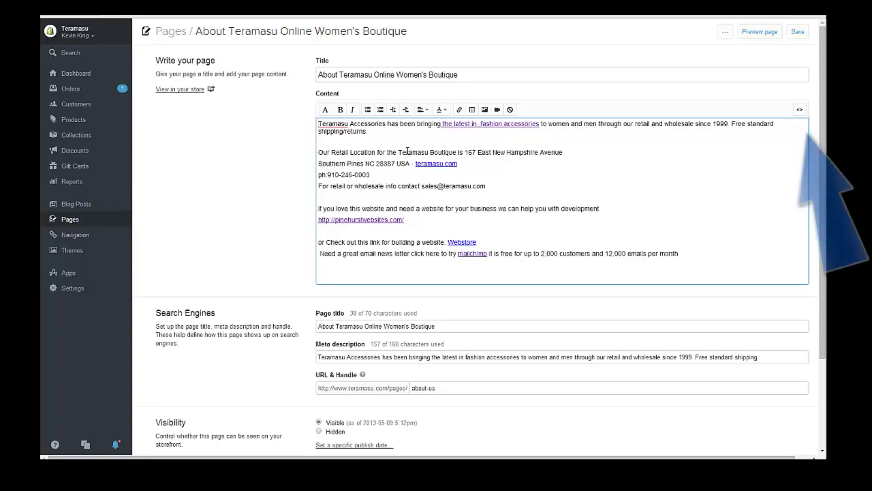
# - Paste the map iframe on a new line after <br /> in the page HTML, then save
pyautogui.click(800, 111)
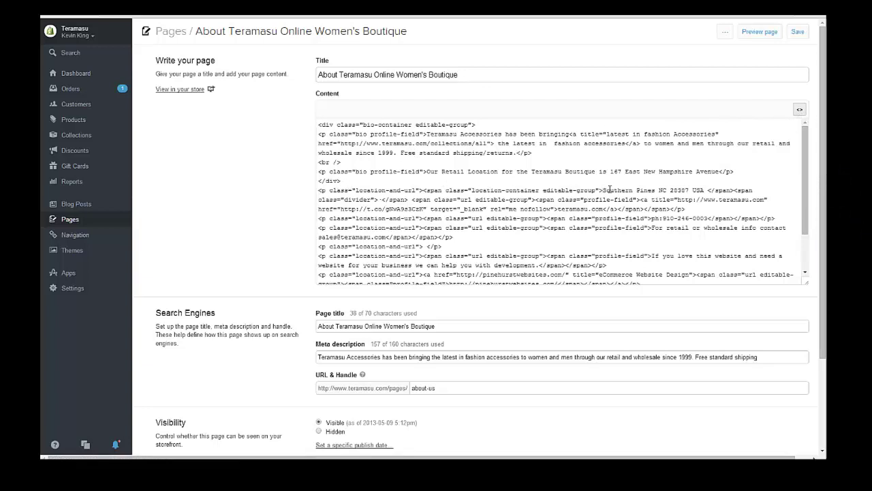
pyautogui.click(538, 152)
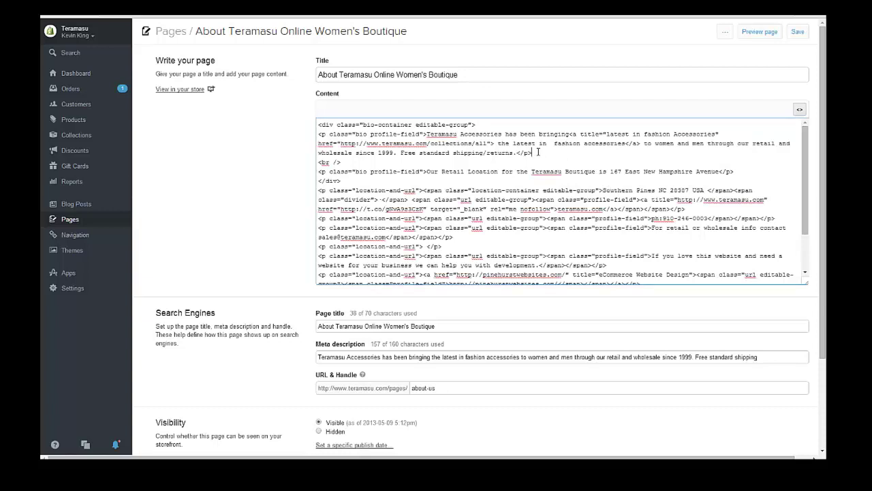
pyautogui.click(360, 165)
pyautogui.press('Return')
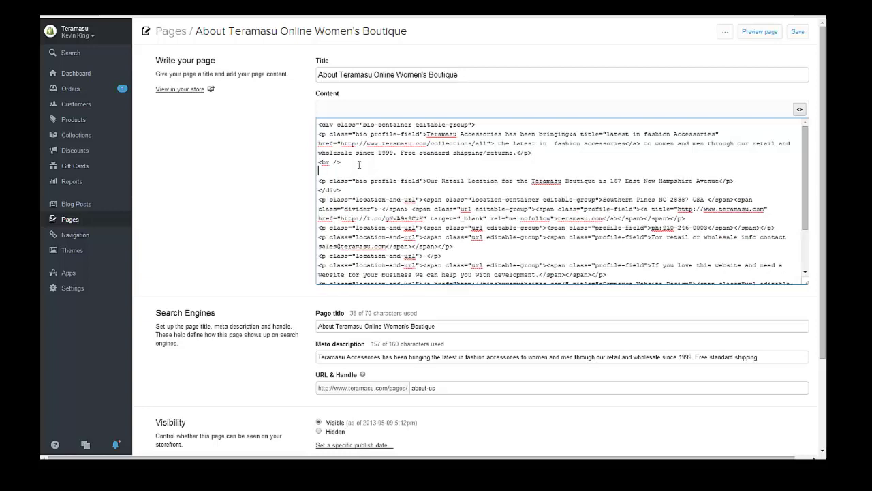
pyautogui.rightClick(319, 172)
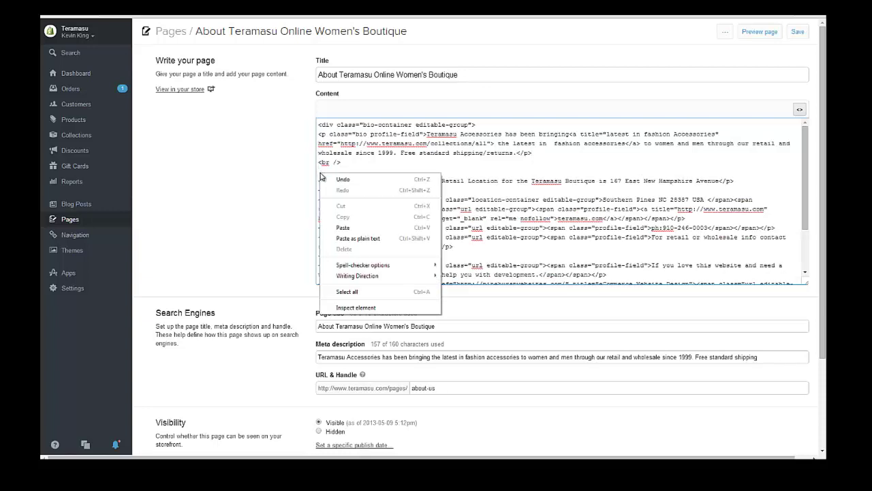
pyautogui.click(341, 228)
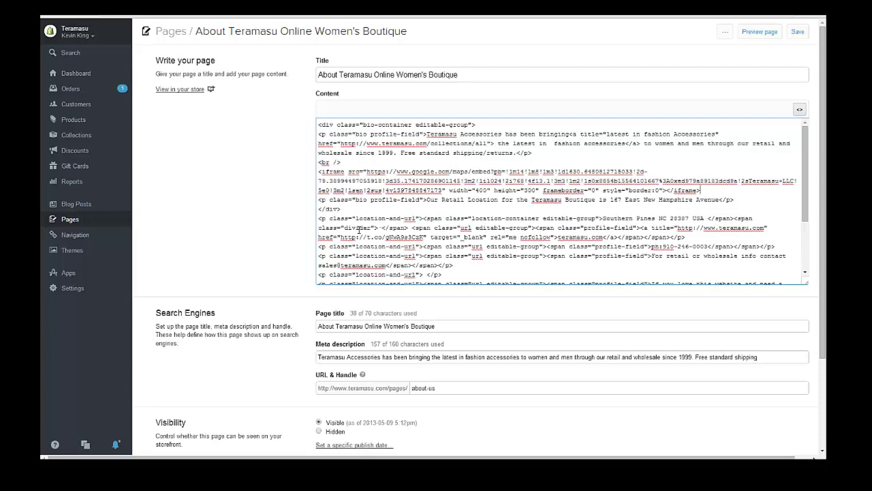
pyautogui.click(799, 32)
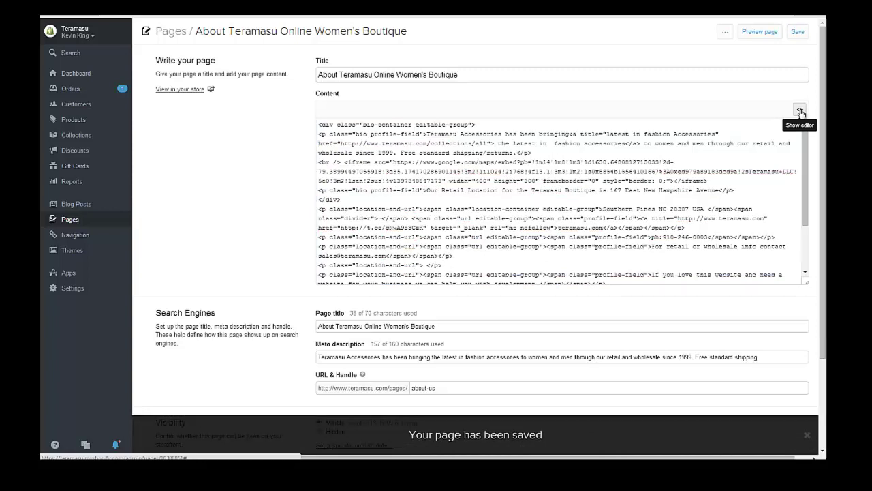
pyautogui.click(800, 112)
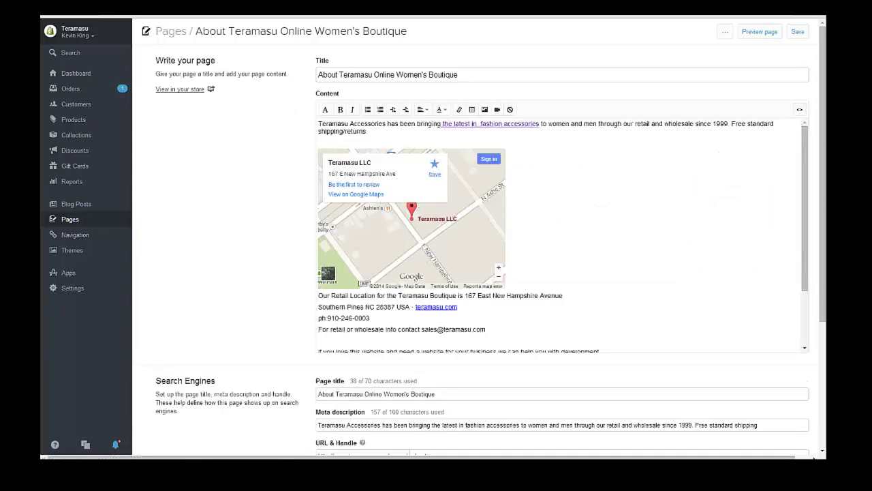
# - Open teramasu.com's About Us page in a new tab and zoom the embedded Teramasu LLC map
pyautogui.hotkey('ctrl', 't')
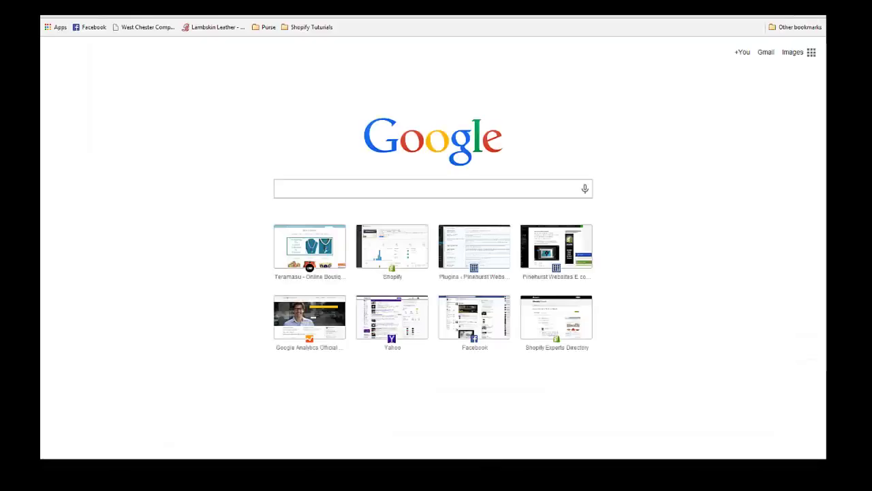
pyautogui.write('te')
pyautogui.press('Return')
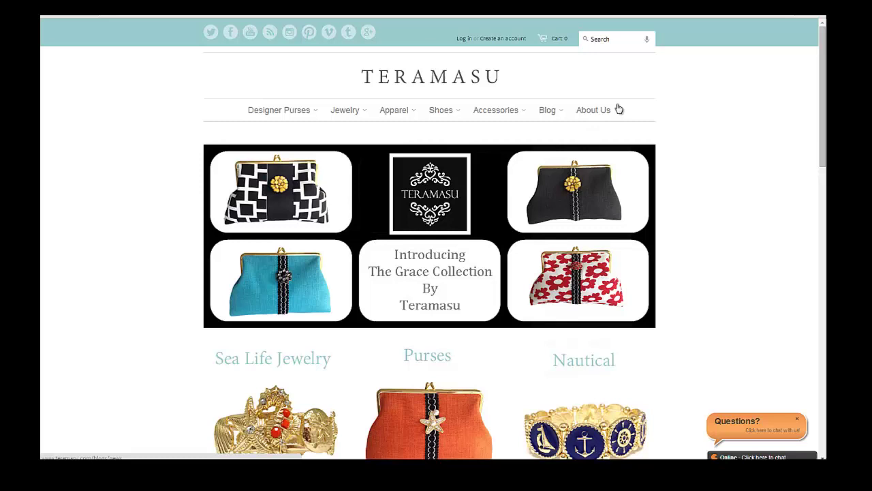
pyautogui.click(590, 112)
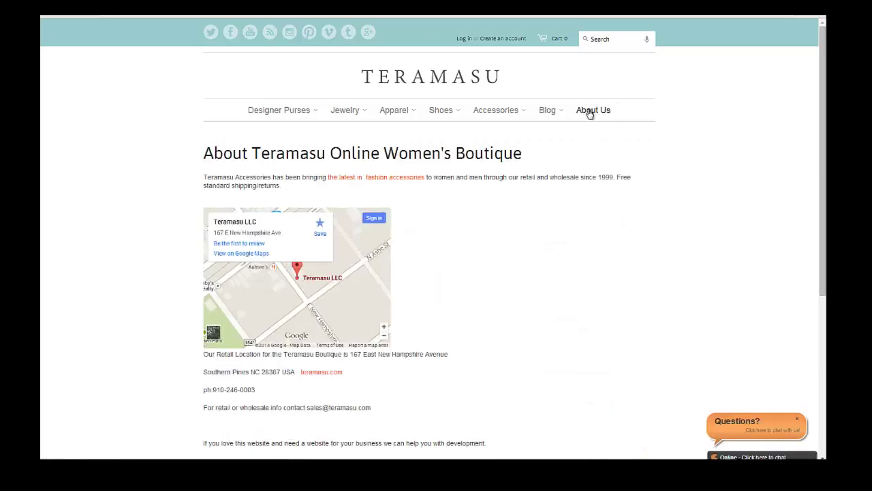
pyautogui.scroll(1, 293, 286)
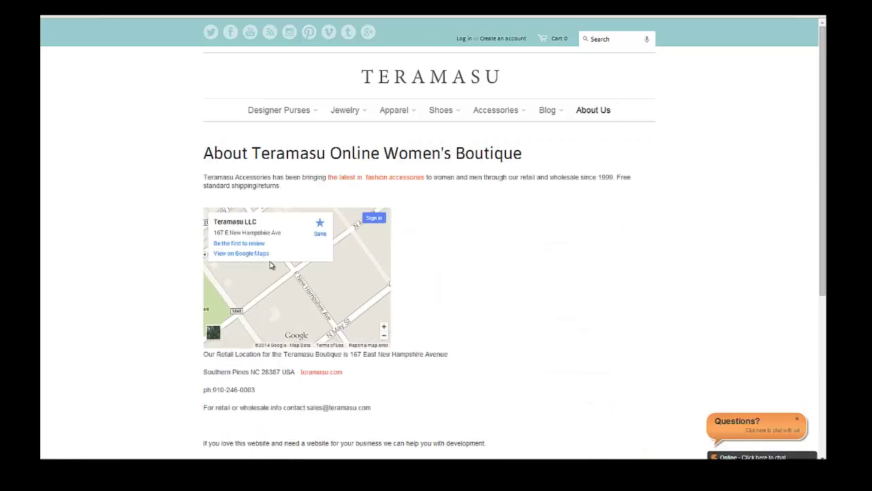
pyautogui.scroll(-3, 299, 292)
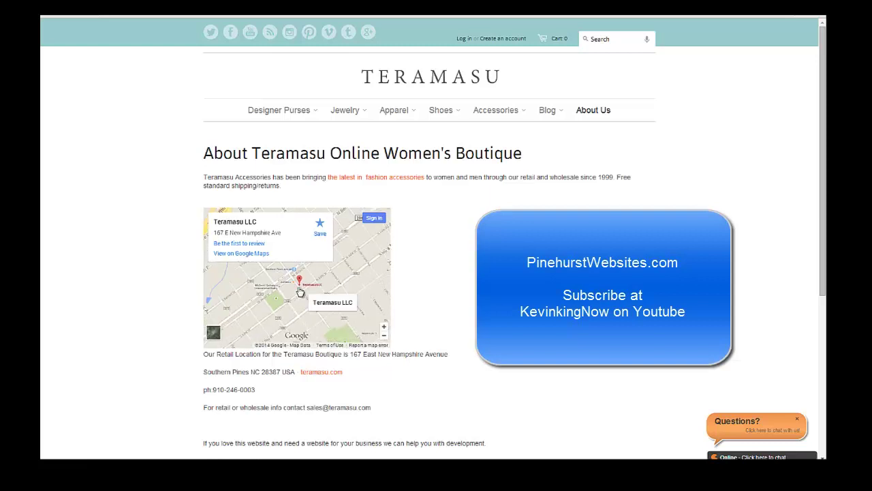
pyautogui.scroll(1, 300, 292)
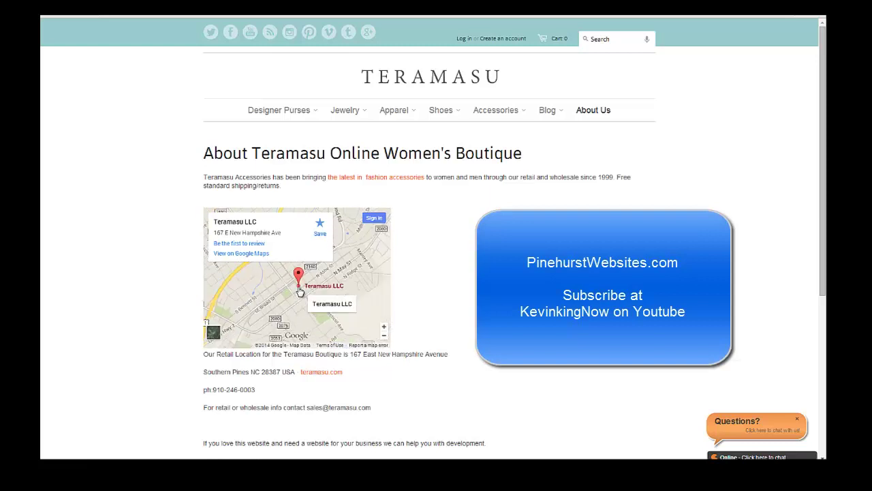